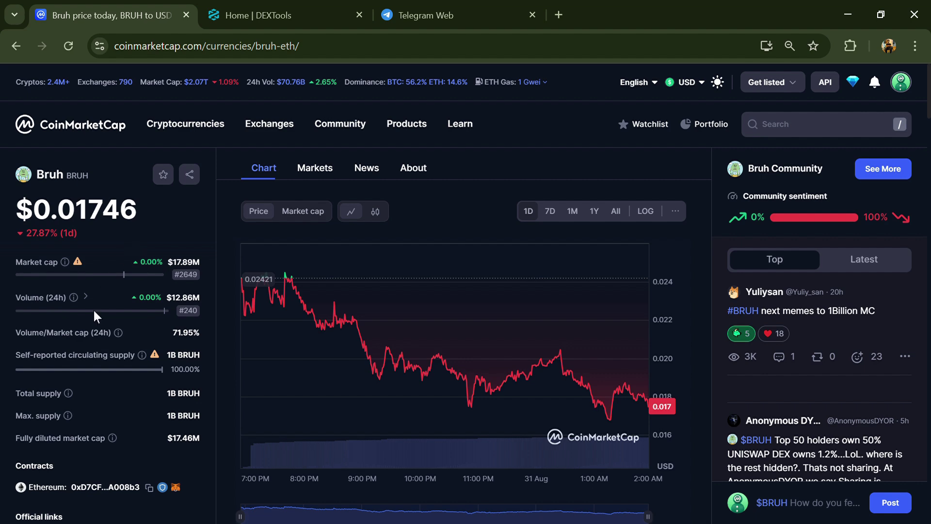
pyautogui.scroll(-2, 94, 311)
pyautogui.scroll(2, 92, 309)
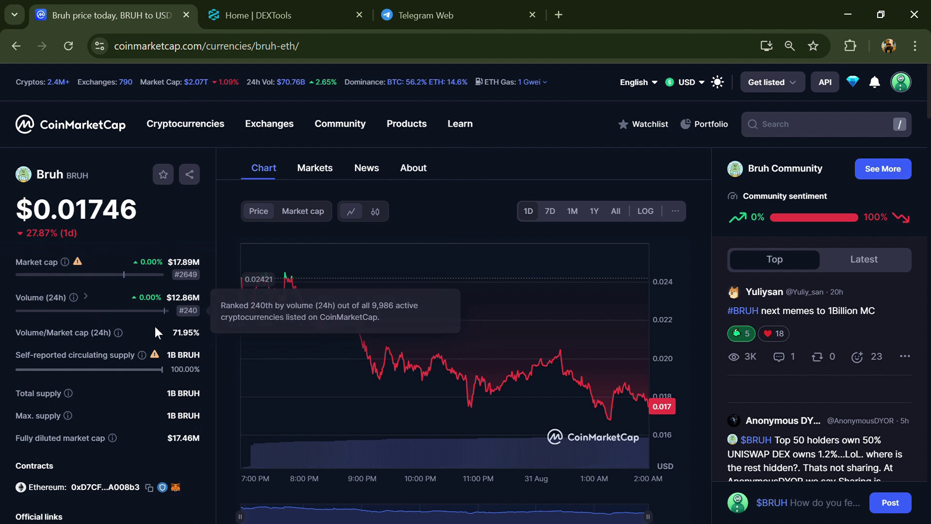
# Step: Set the $BRUH post to bearish, view Latest posts, and copy the Ethereum contract address
pyautogui.click(827, 510)
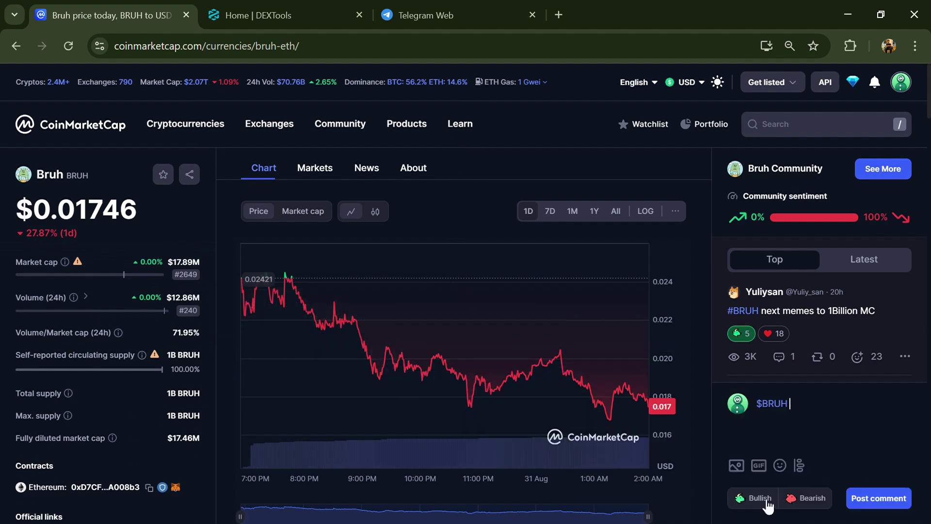
pyautogui.click(757, 499)
pyautogui.click(800, 498)
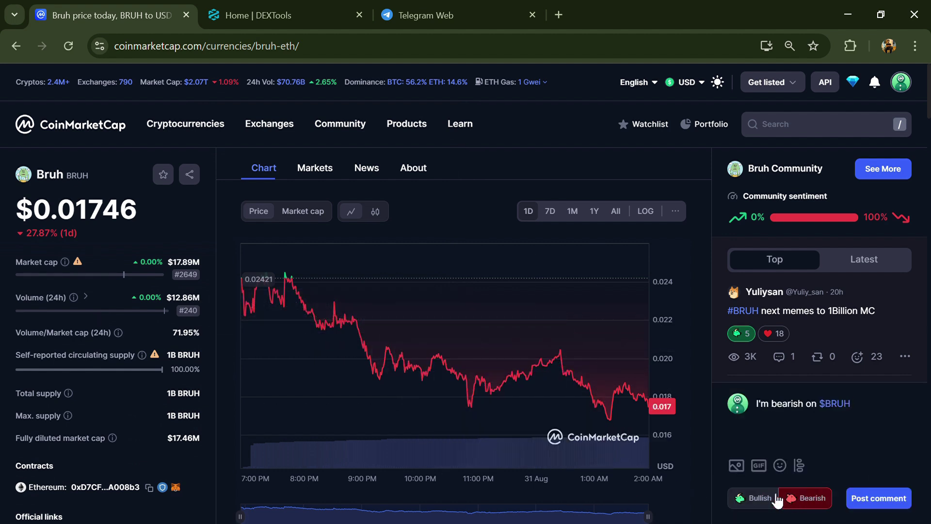
pyautogui.click(760, 499)
pyautogui.click(804, 501)
pyautogui.scroll(-5, 850, 292)
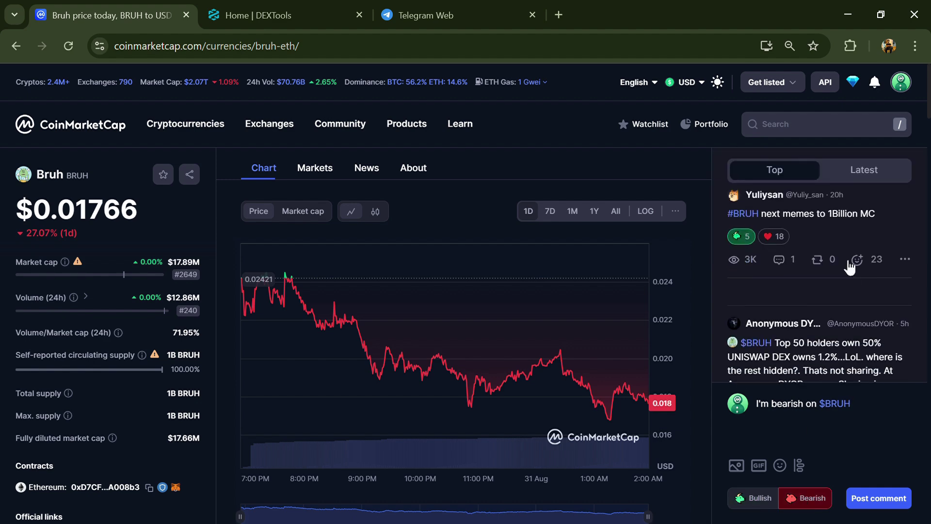
pyautogui.scroll(-5, 849, 276)
pyautogui.scroll(-3, 850, 268)
pyautogui.scroll(-3, 850, 269)
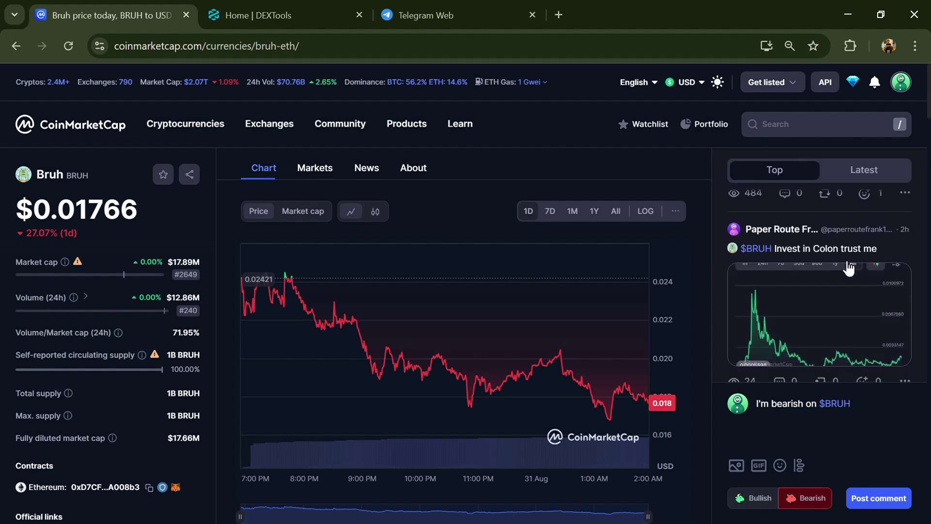
pyautogui.scroll(-3, 850, 268)
pyautogui.scroll(-2, 850, 269)
pyautogui.scroll(-3, 850, 269)
pyautogui.scroll(-3, 849, 269)
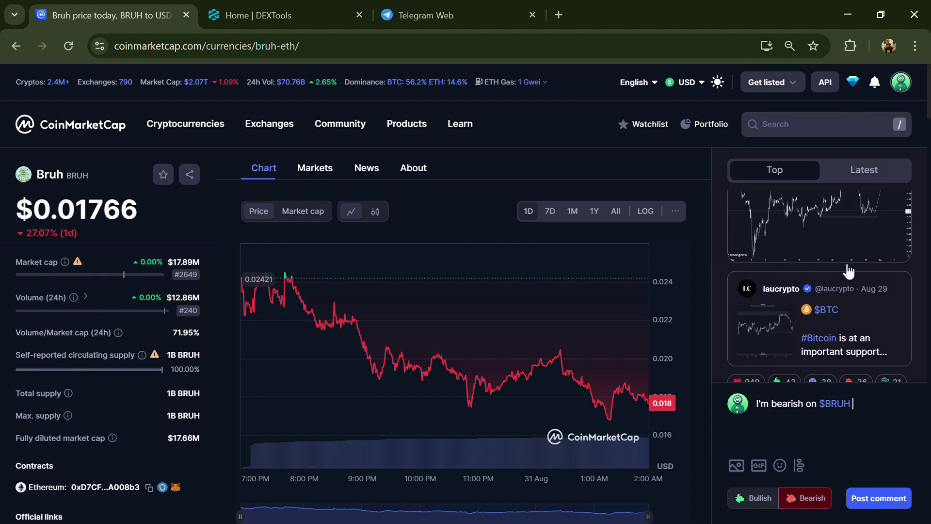
pyautogui.scroll(-3, 850, 270)
pyautogui.scroll(-3, 849, 269)
pyautogui.scroll(-3, 849, 270)
pyautogui.click(865, 169)
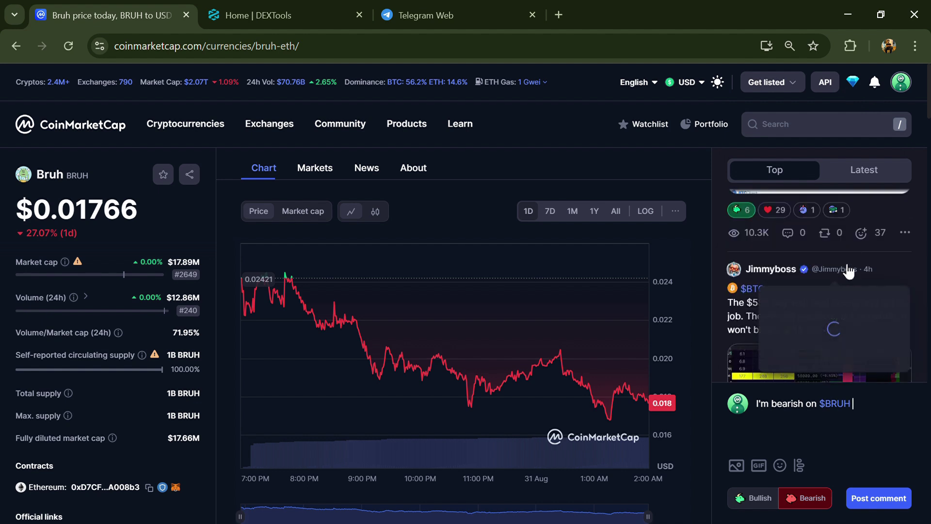
pyautogui.scroll(-3, 192, 369)
pyautogui.click(150, 293)
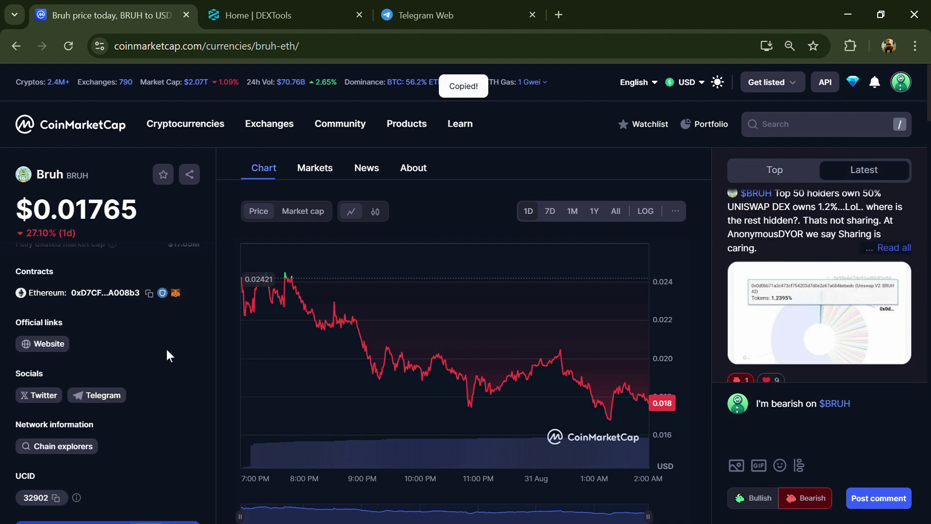
# Step: Search DEXTools for the copied contract address and open the $505.09K-liquidity BRUH/WETH pair
pyautogui.click(251, 15)
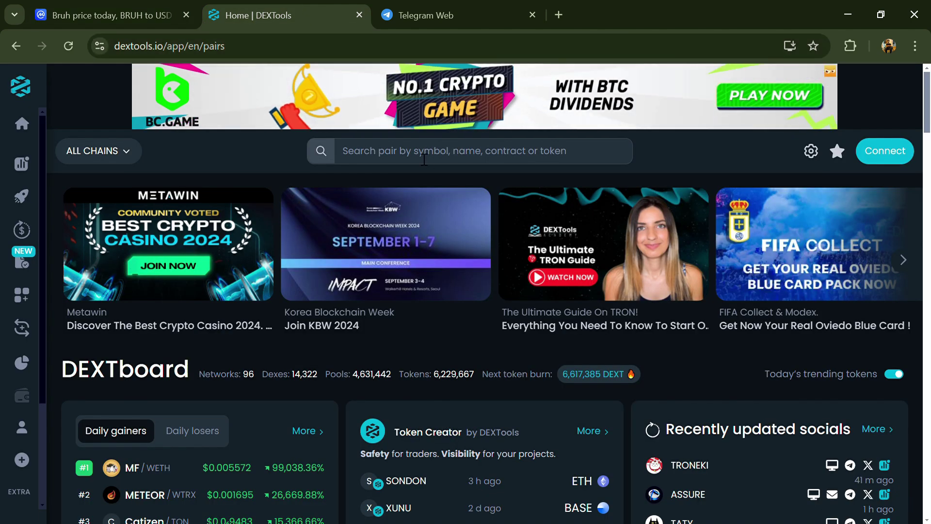
pyautogui.click(410, 150)
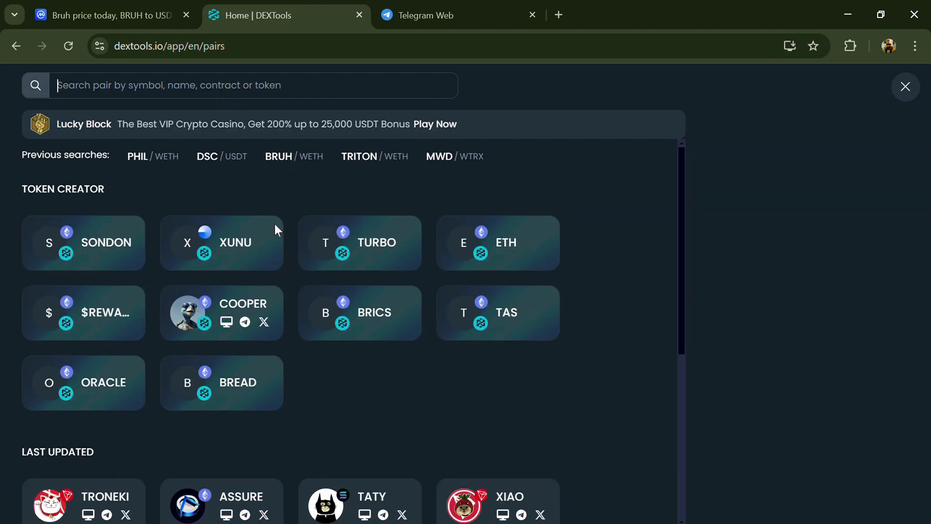
pyautogui.hotkey('ctrl', 'v')
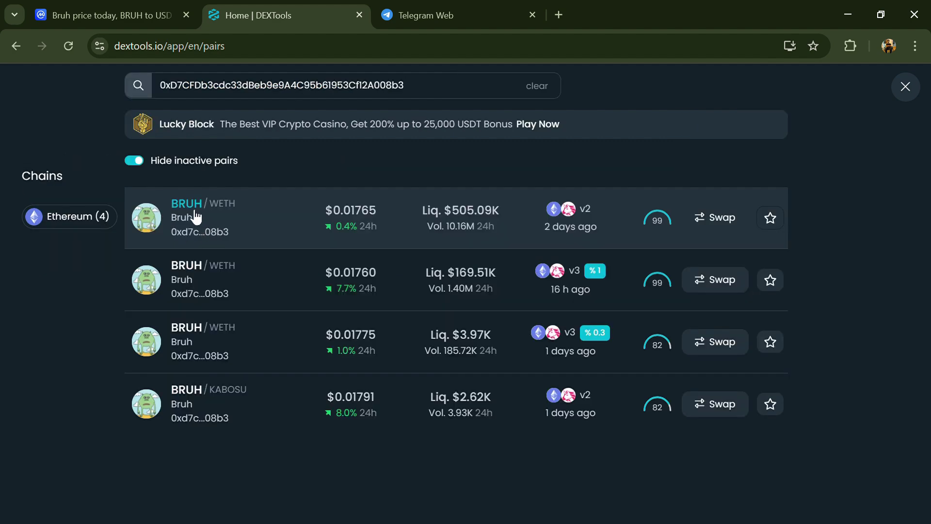
pyautogui.click(203, 224)
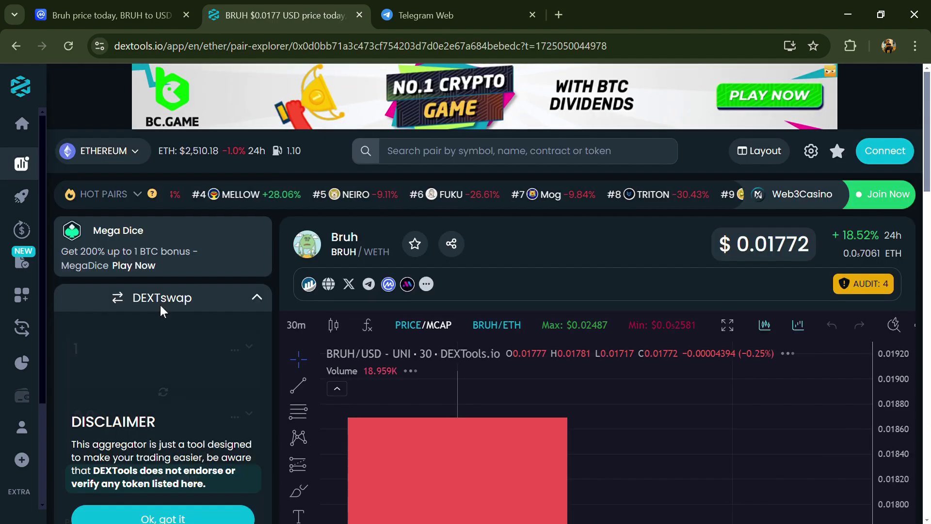
pyautogui.scroll(-1, 169, 317)
pyautogui.scroll(-5, 169, 316)
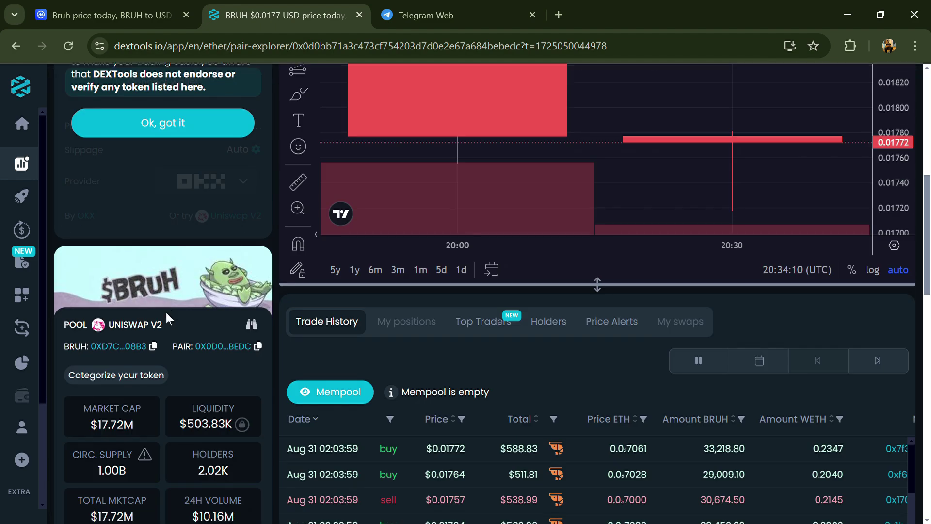
pyautogui.scroll(-5, 166, 312)
pyautogui.scroll(-5, 167, 312)
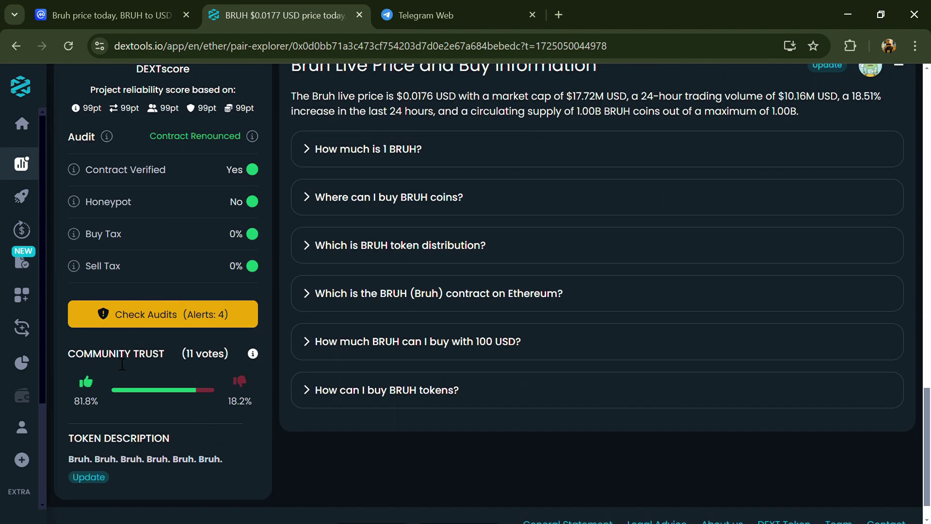
# Step: Highlight the 81.8% and 18.2% community trust figures, then view the 4-alert audit scan
pyautogui.moveTo(67, 353); pyautogui.dragTo(164, 353)
pyautogui.moveTo(74, 401); pyautogui.dragTo(92, 401)
pyautogui.doubleClick(237, 400)
pyautogui.click(182, 314)
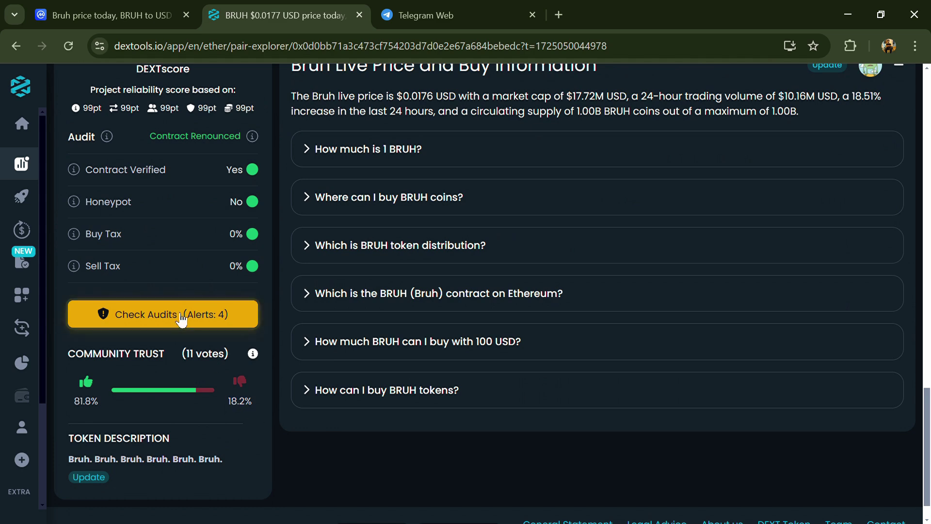
pyautogui.click(627, 231)
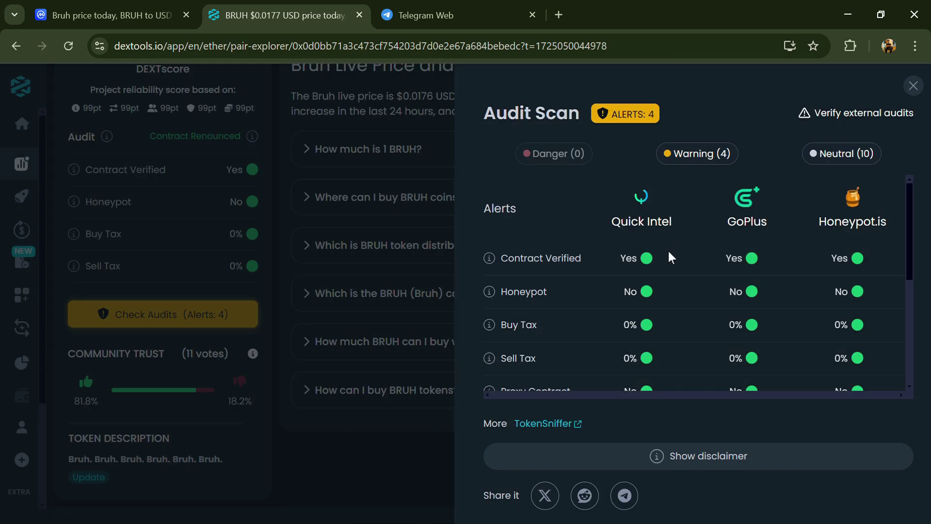
pyautogui.scroll(-3, 667, 254)
pyautogui.scroll(3, 667, 254)
pyautogui.click(914, 85)
pyautogui.scroll(10, 433, 282)
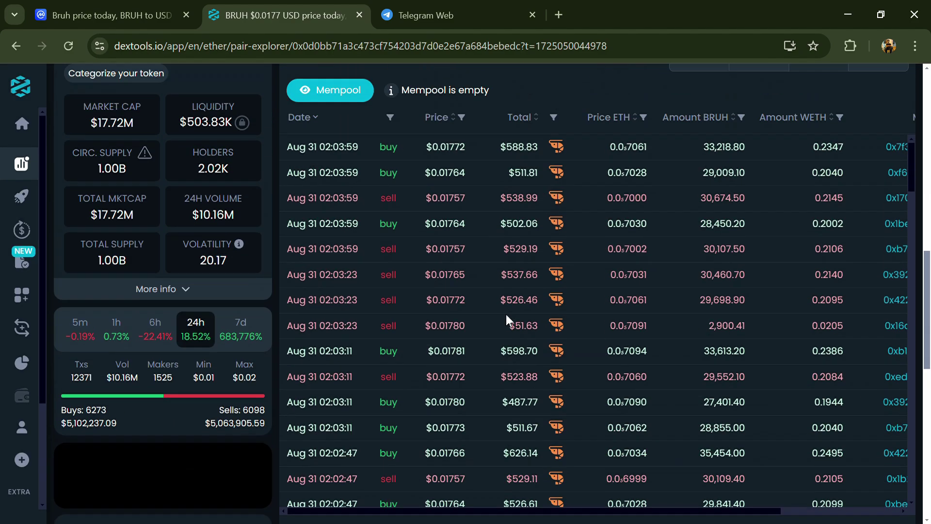
pyautogui.scroll(2, 505, 314)
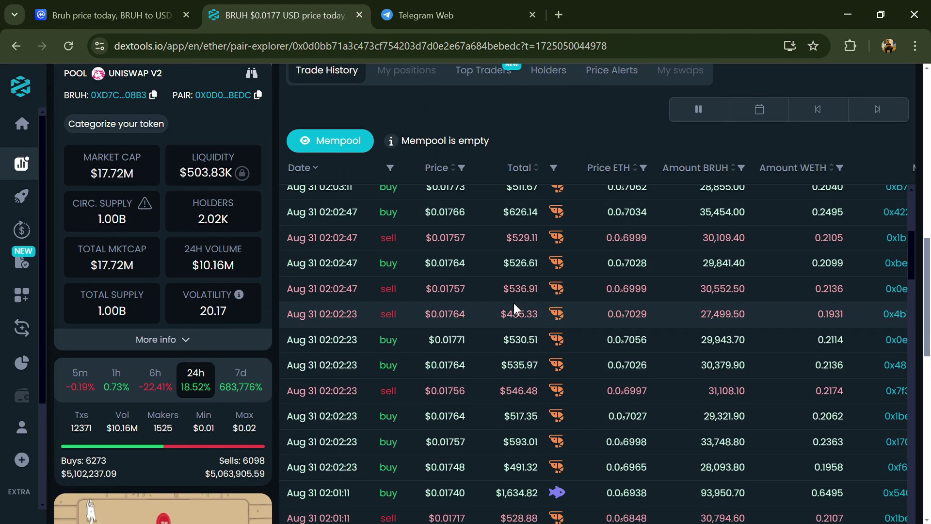
pyautogui.scroll(-5, 514, 303)
pyautogui.scroll(-5, 515, 305)
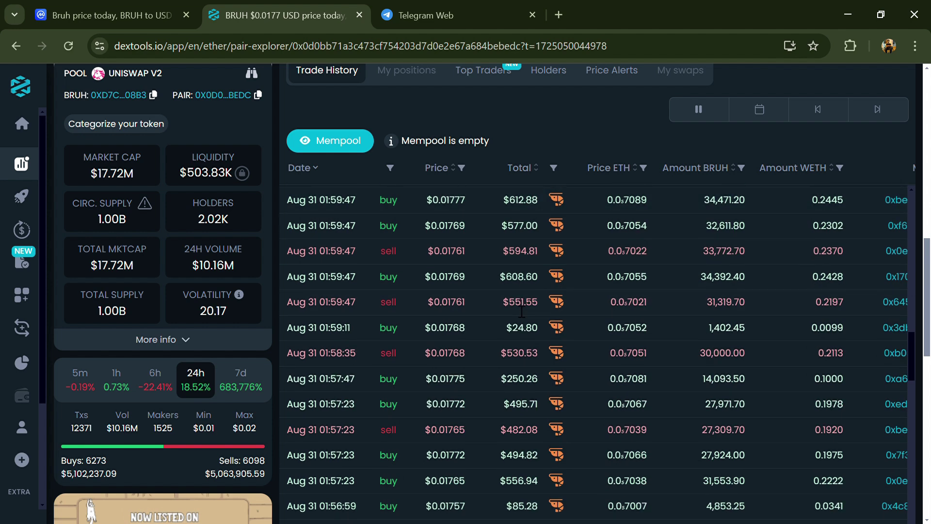
pyautogui.scroll(-3, 514, 304)
pyautogui.scroll(-3, 514, 305)
pyautogui.scroll(-2, 483, 293)
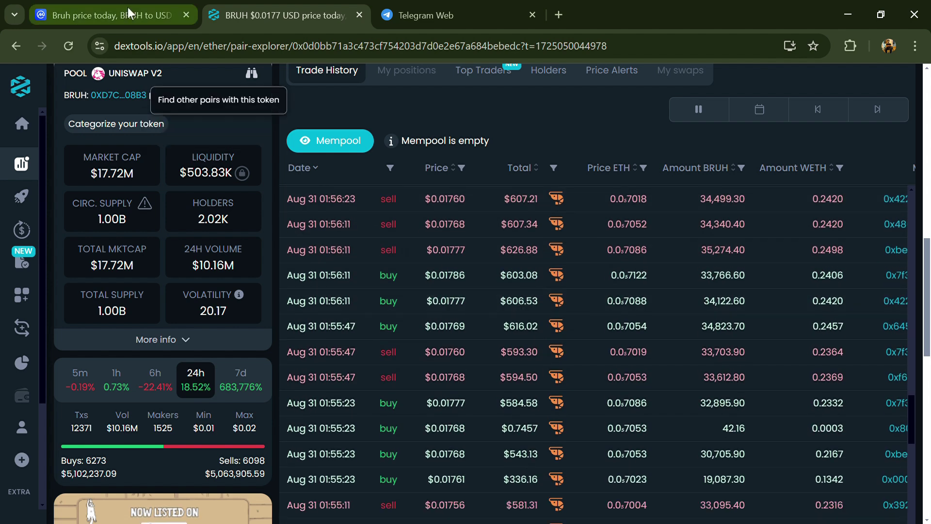
# Step: Show Bruh's Markets list at full width and check the All pairs filter options
pyautogui.click(109, 15)
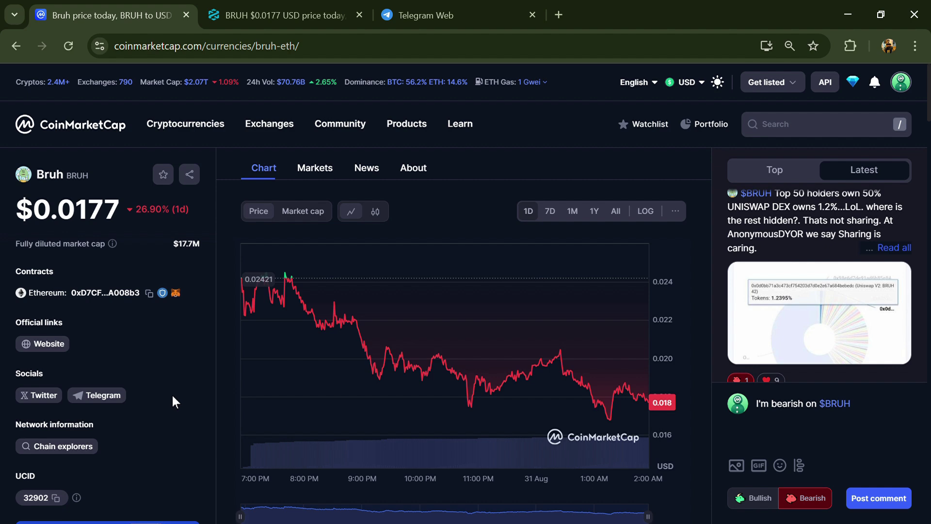
pyautogui.click(315, 168)
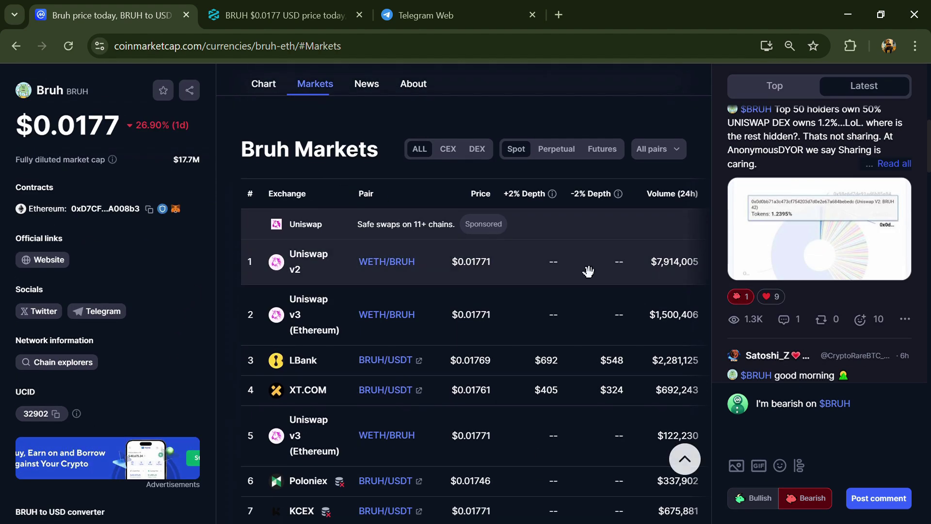
pyautogui.scroll(-3, 589, 291)
pyautogui.scroll(-2, 604, 327)
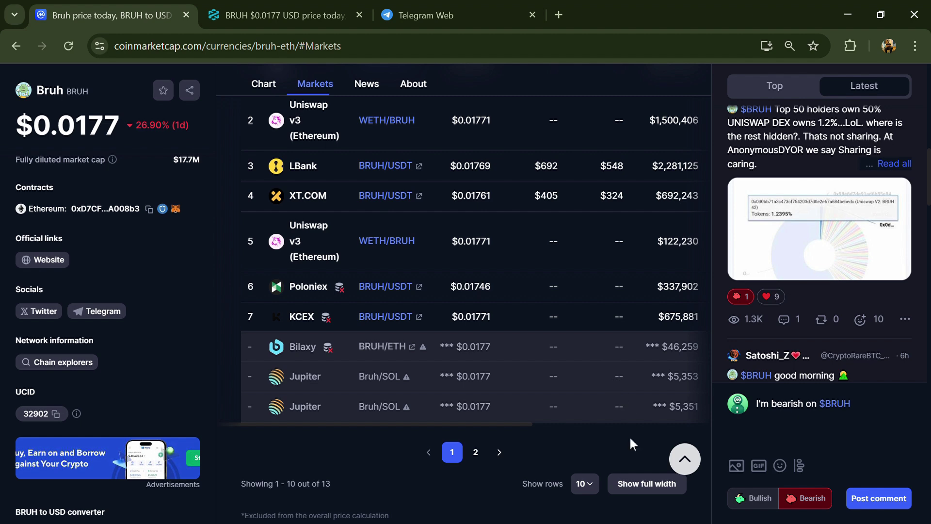
pyautogui.click(643, 485)
pyautogui.click(834, 125)
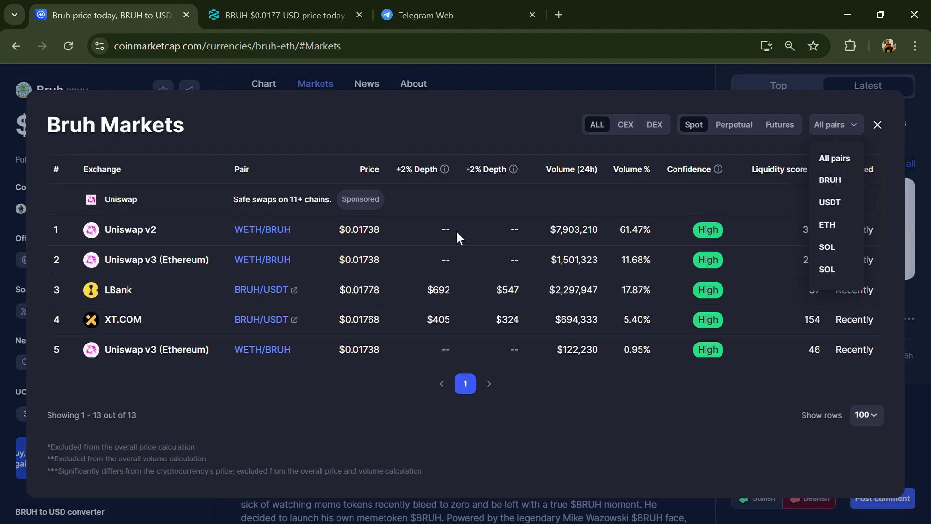
pyautogui.click(878, 125)
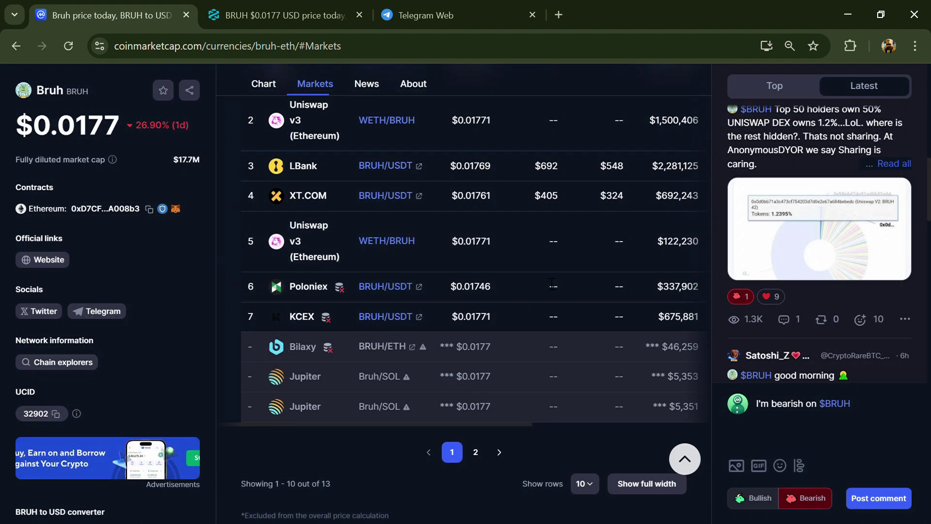
pyautogui.scroll(2, 533, 301)
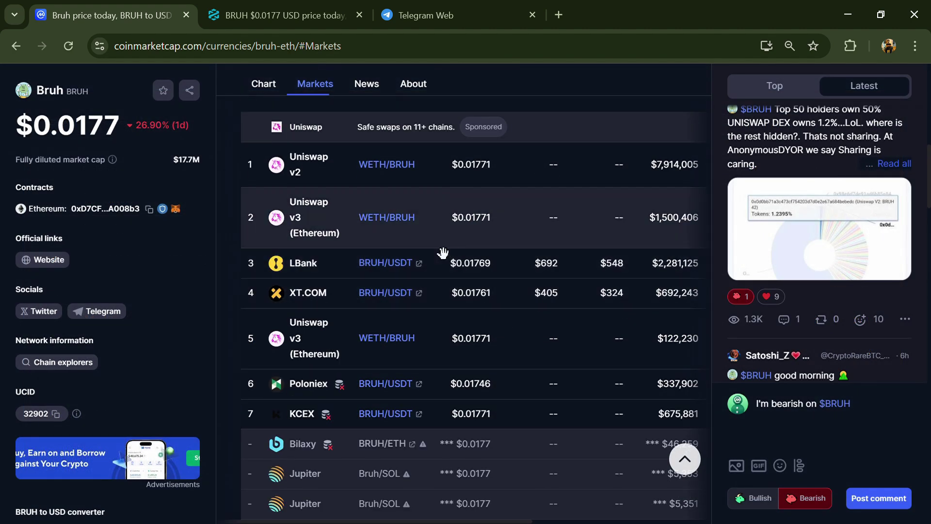
pyautogui.scroll(-2, 534, 301)
pyautogui.scroll(2, 533, 301)
pyautogui.scroll(-2, 536, 298)
pyautogui.scroll(2, 536, 298)
# Step: Open the BRUH contract on Etherscan and list its holders, topped by Uniswap V2 at 1.4212%
pyautogui.click(124, 209)
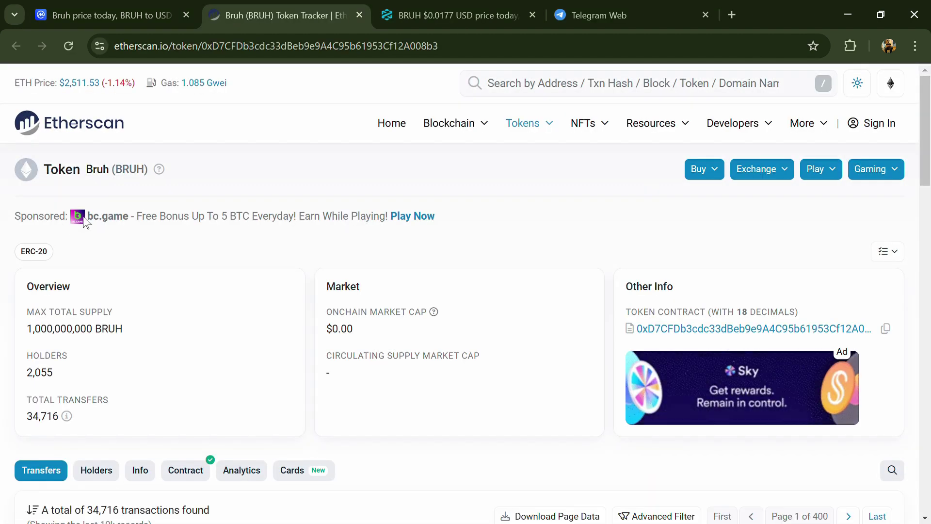
pyautogui.scroll(-6, 84, 222)
pyautogui.scroll(1, 83, 219)
pyautogui.scroll(1, 87, 204)
pyautogui.click(95, 180)
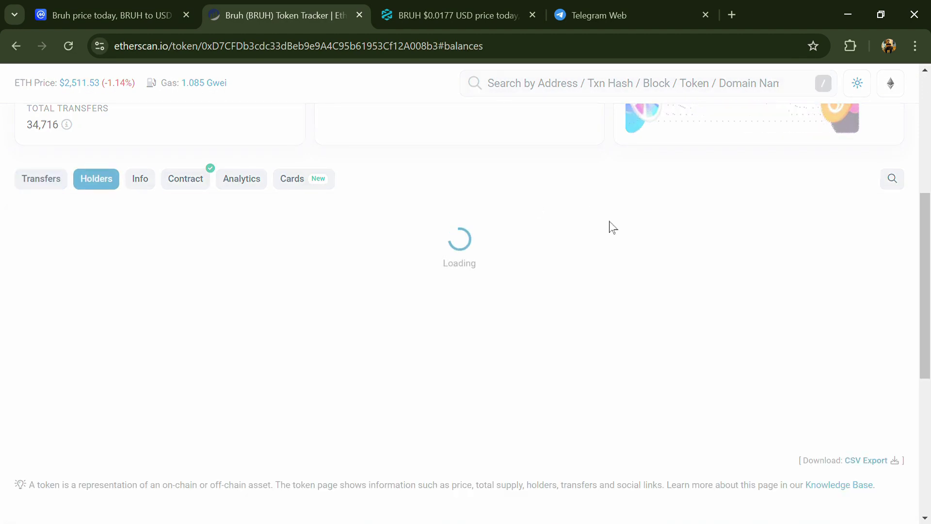
pyautogui.scroll(-3, 607, 269)
pyautogui.scroll(-3, 608, 269)
pyautogui.scroll(-3, 606, 275)
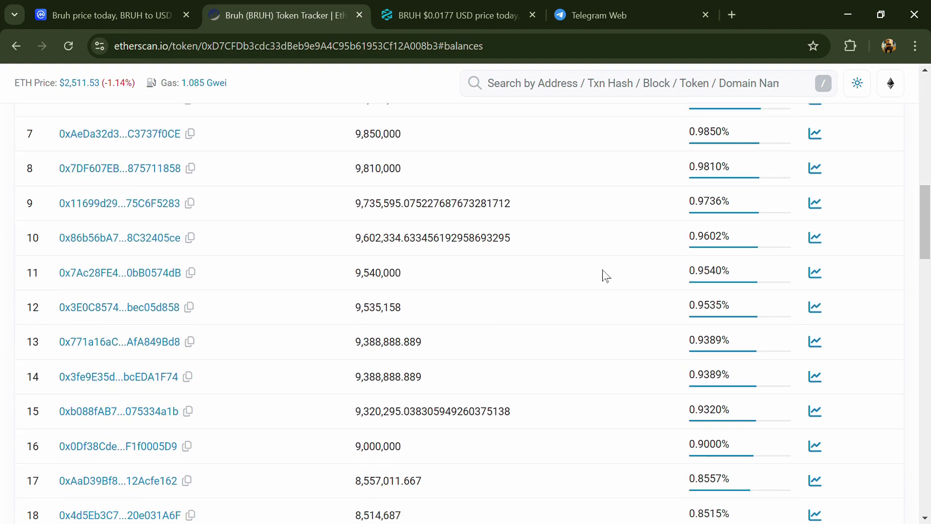
pyautogui.scroll(-4, 605, 275)
pyautogui.scroll(-4, 607, 275)
pyautogui.scroll(-4, 606, 275)
pyautogui.scroll(-3, 606, 275)
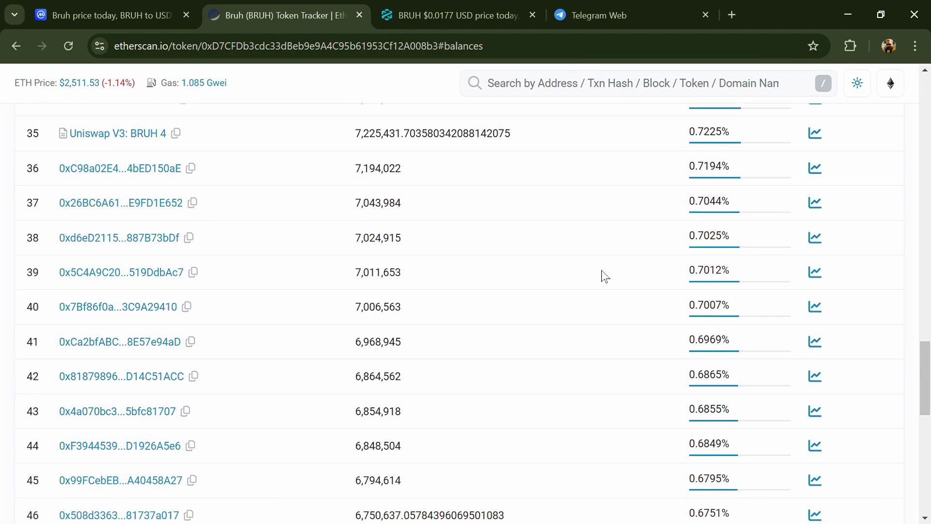
pyautogui.scroll(-2, 604, 276)
pyautogui.scroll(-3, 604, 276)
pyautogui.scroll(4, 604, 276)
pyautogui.scroll(5, 604, 276)
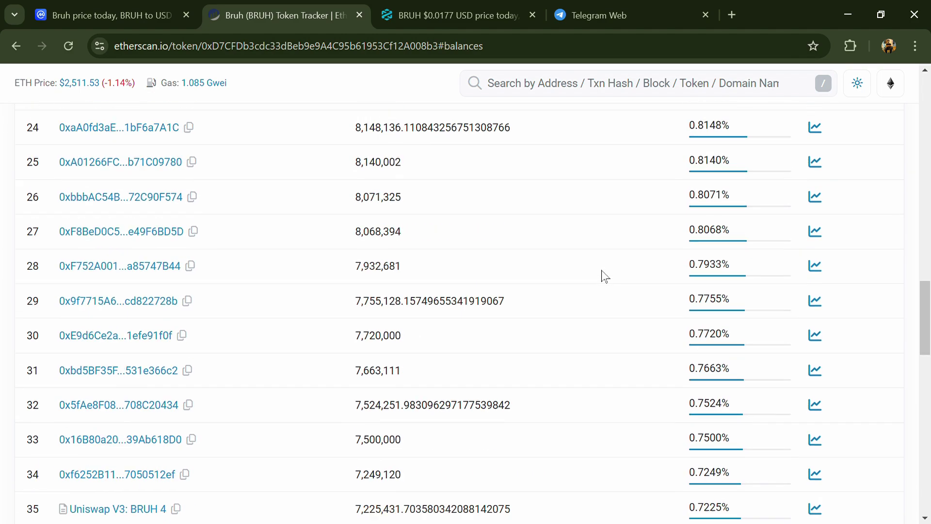
pyautogui.scroll(5, 604, 275)
pyautogui.scroll(3, 604, 276)
pyautogui.scroll(2, 604, 276)
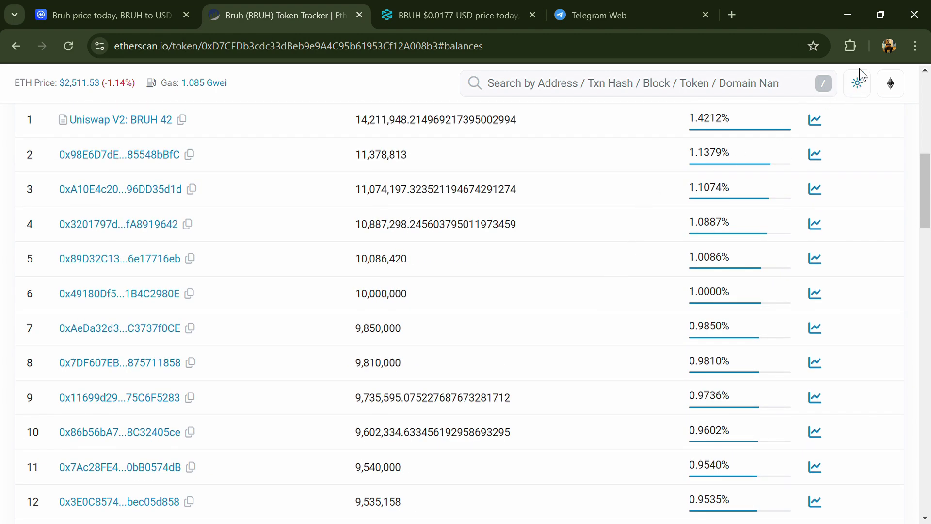
pyautogui.scroll(-6, 604, 276)
pyautogui.scroll(4, 604, 276)
pyautogui.scroll(1, 605, 276)
pyautogui.scroll(3, 604, 276)
pyautogui.scroll(-5, 604, 275)
pyautogui.scroll(3, 603, 276)
pyautogui.scroll(1, 604, 276)
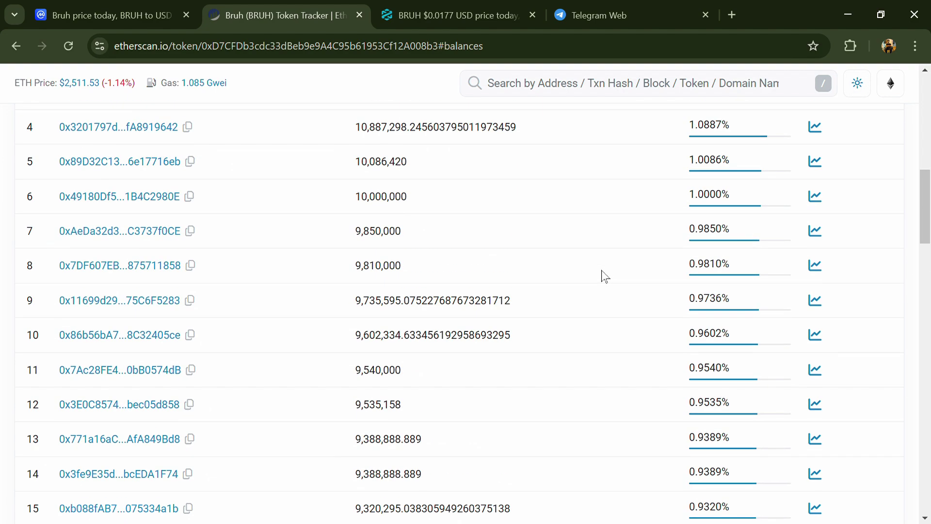